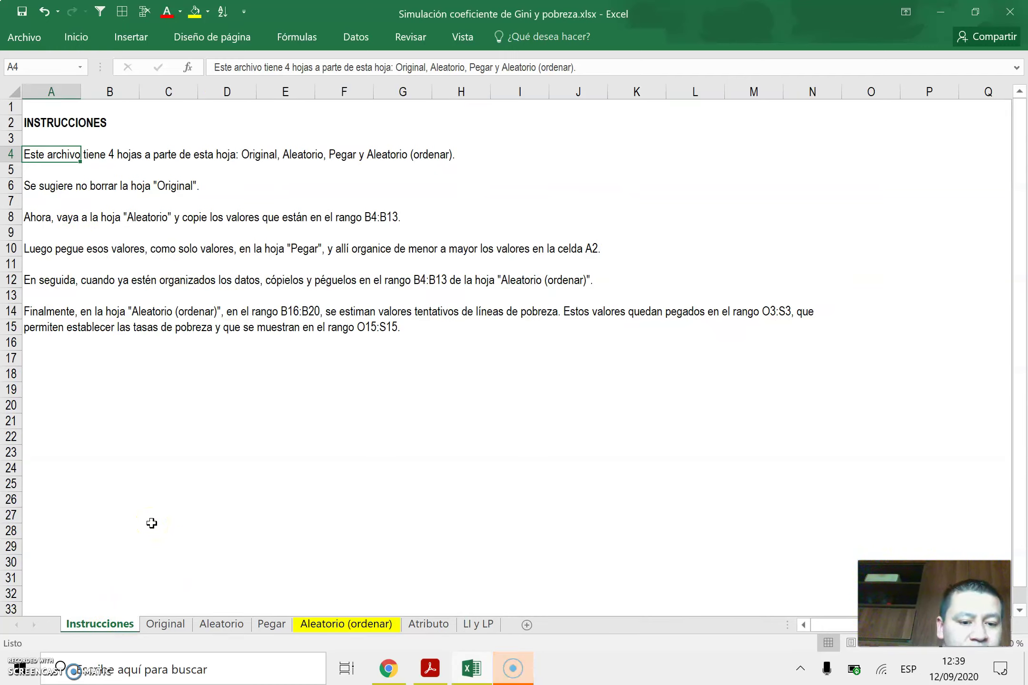
Step: Copy the random incomes in B4:B13 of the Aleatorio sheet and paste them as values only from A2 on the Pegar sheet
{"action": "left_click", "coordinate": [232, 628]}
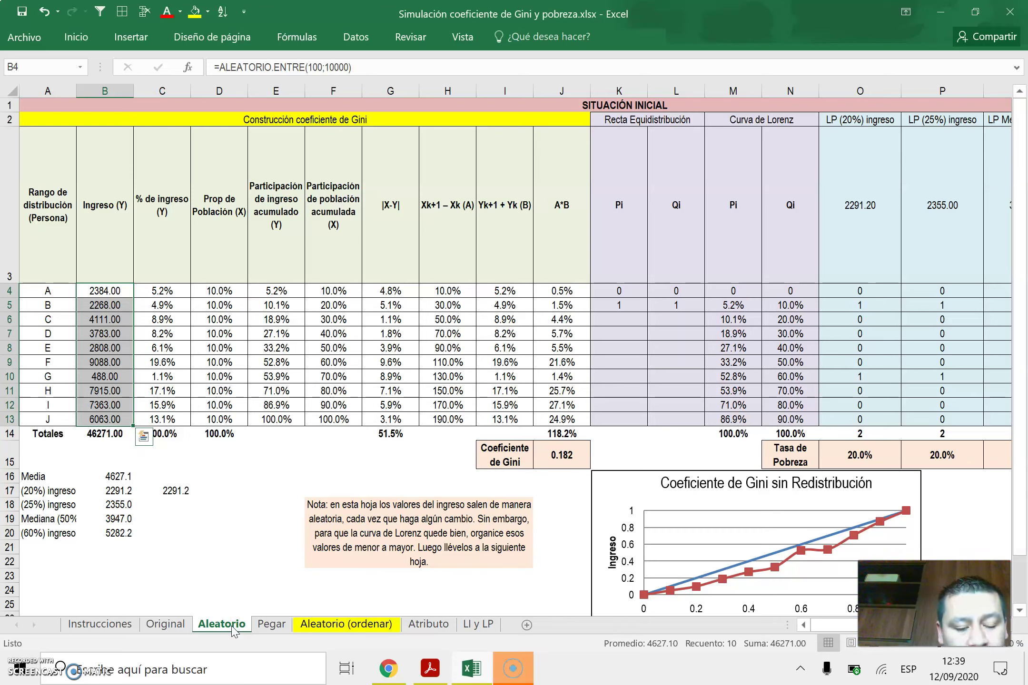
{"action": "key", "text": "ctrl+c"}
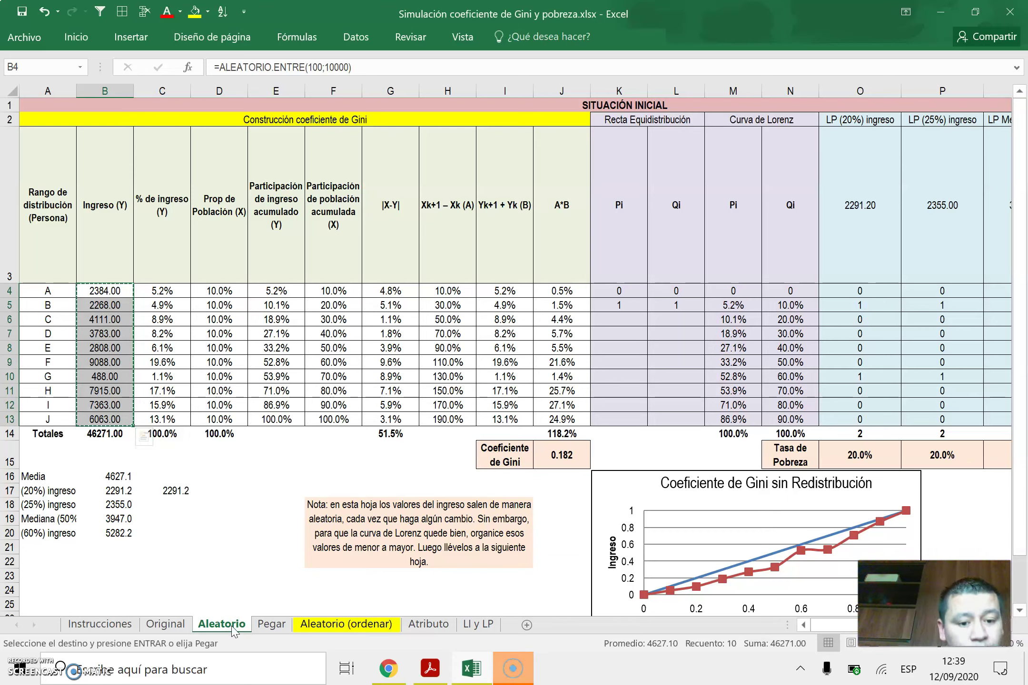
{"action": "left_click", "coordinate": [271, 623]}
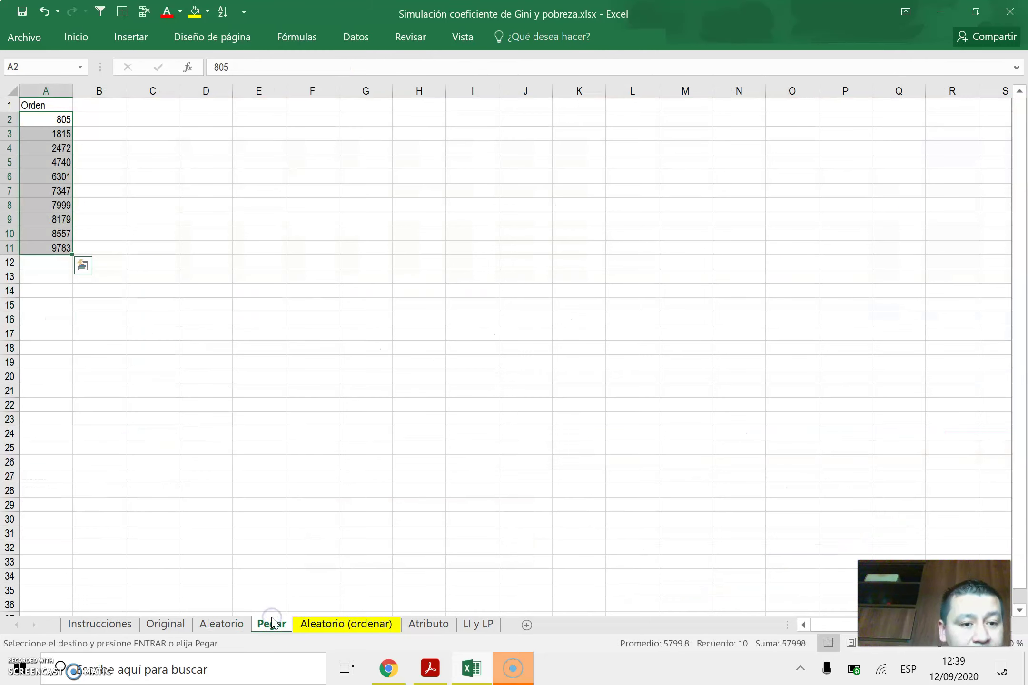
{"action": "key", "text": "ctrl+v"}
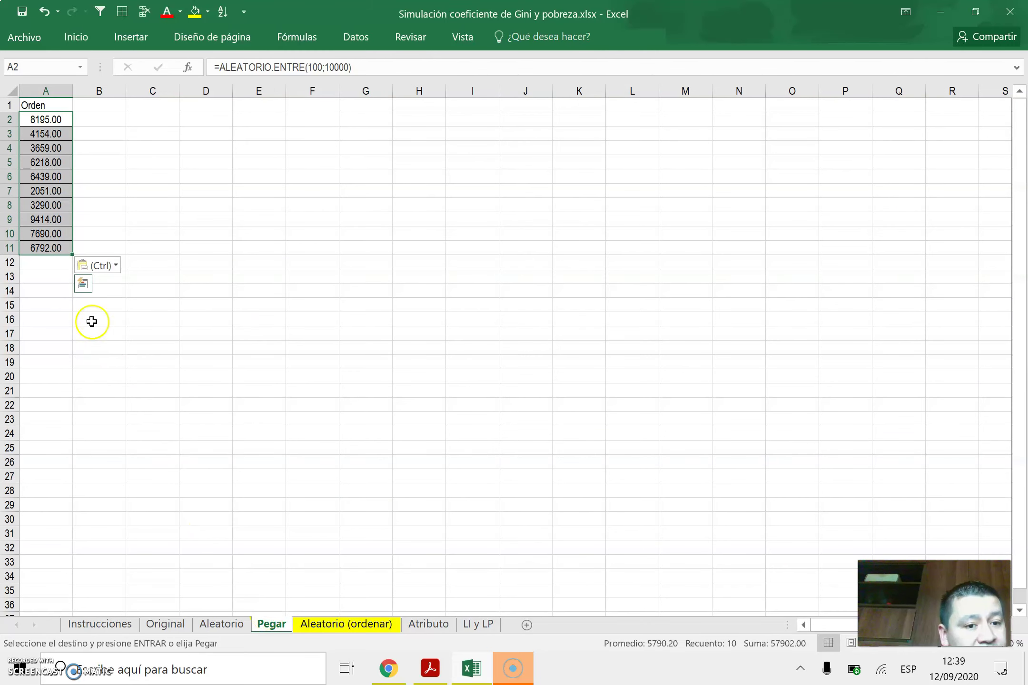
{"action": "left_click", "coordinate": [101, 266]}
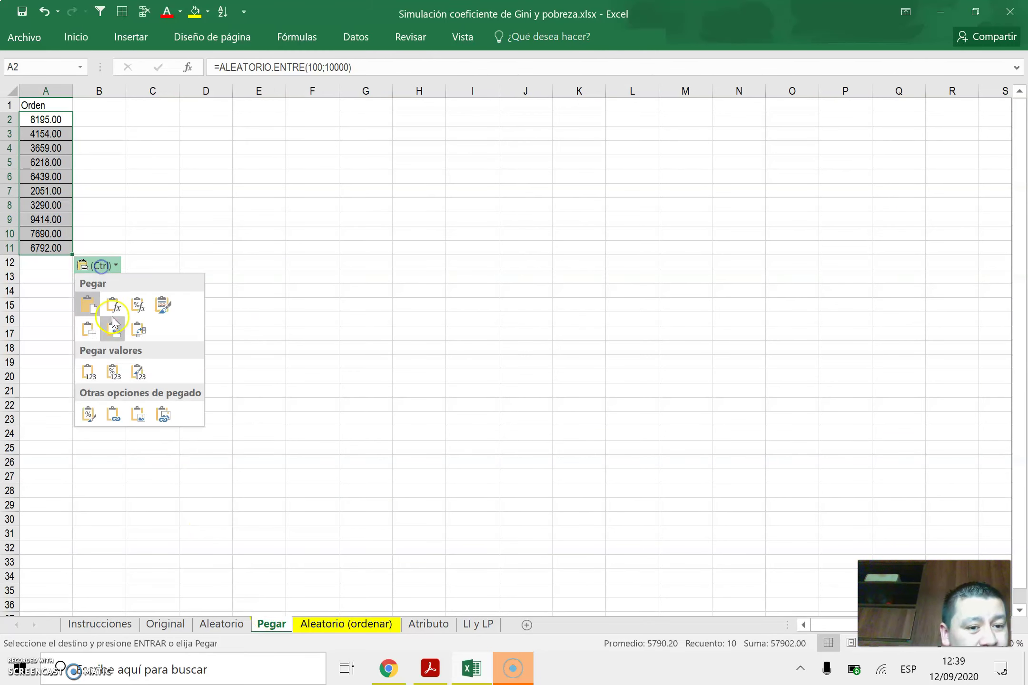
{"action": "left_click", "coordinate": [87, 369]}
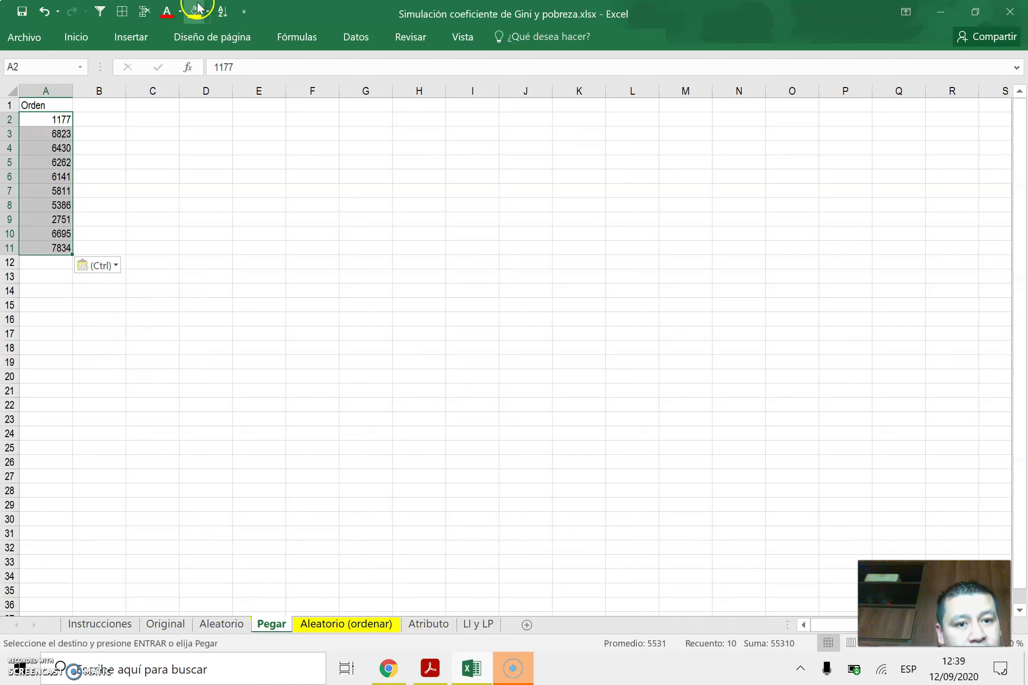
Step: Sort the pasted values in ascending order and paste them as values only into B4:B13 of the Aleatorio (ordenar) sheet
{"action": "left_click", "coordinate": [221, 11]}
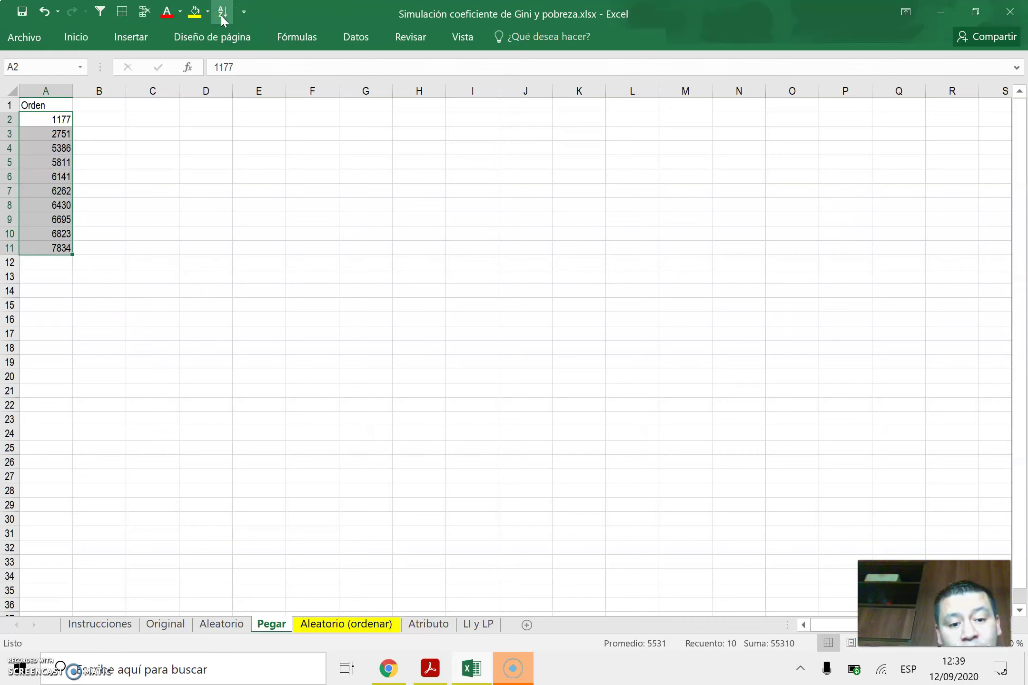
{"action": "key", "text": "ctrl+c"}
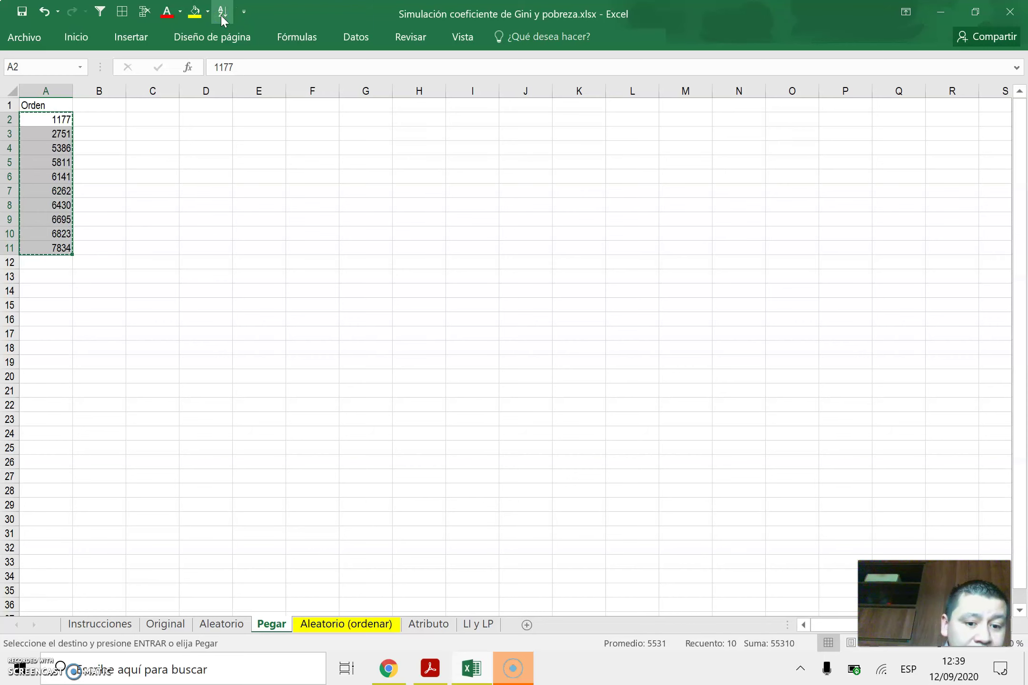
{"action": "left_click", "coordinate": [343, 624]}
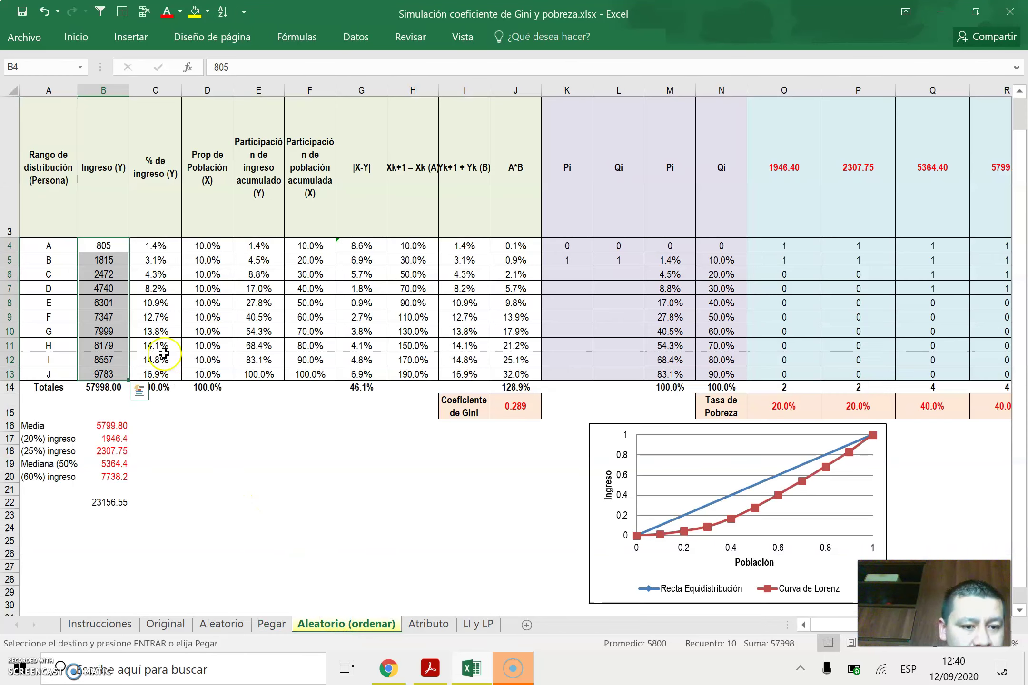
{"action": "key", "text": "ctrl+v"}
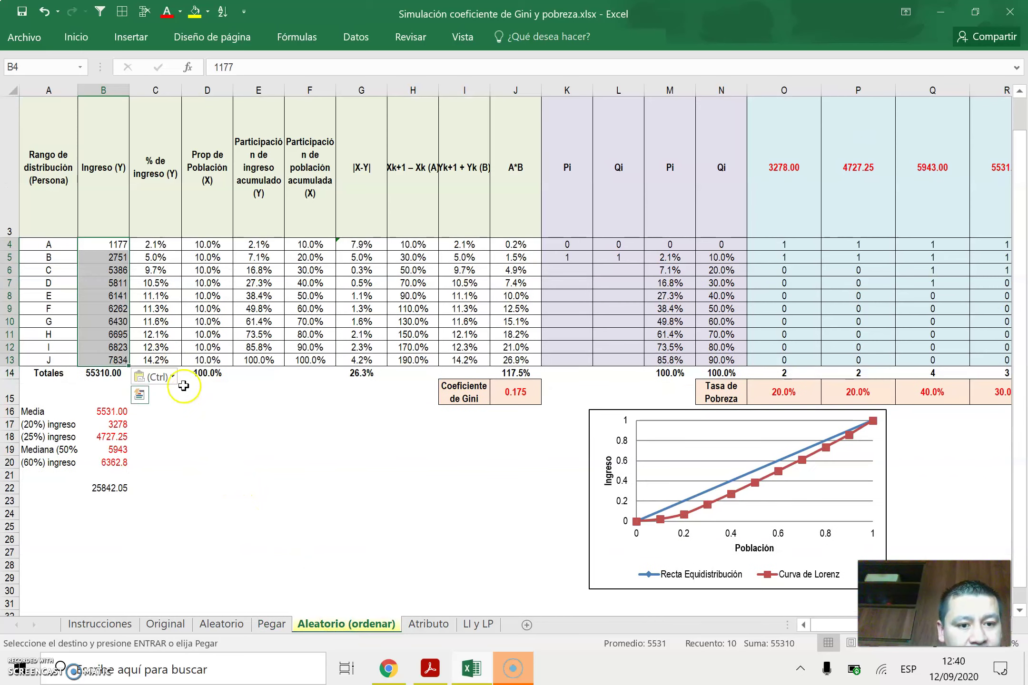
{"action": "left_click", "coordinate": [160, 376]}
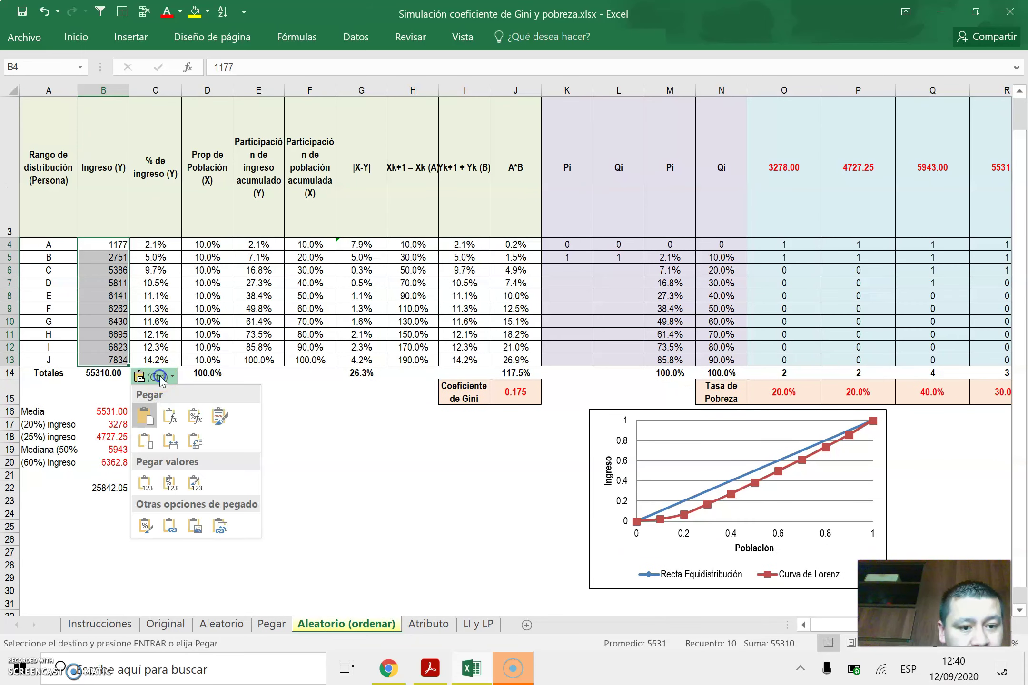
{"action": "left_click", "coordinate": [145, 483]}
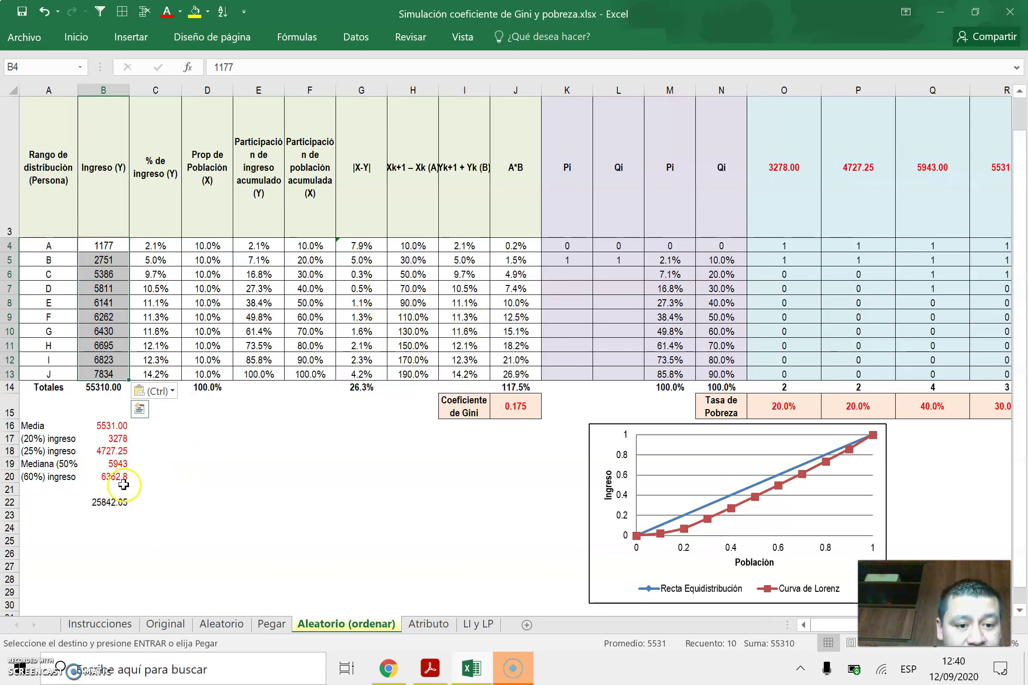
Step: Highlight the poverty lines in O3:S3 and the column totals in O14:S14 for review
{"action": "mouse_move", "coordinate": [796, 174]}
{"action": "left_mouse_down"}
{"action": "mouse_move", "coordinate": [1011, 174]}
{"action": "mouse_move", "coordinate": [795, 173]}
{"action": "left_mouse_up"}
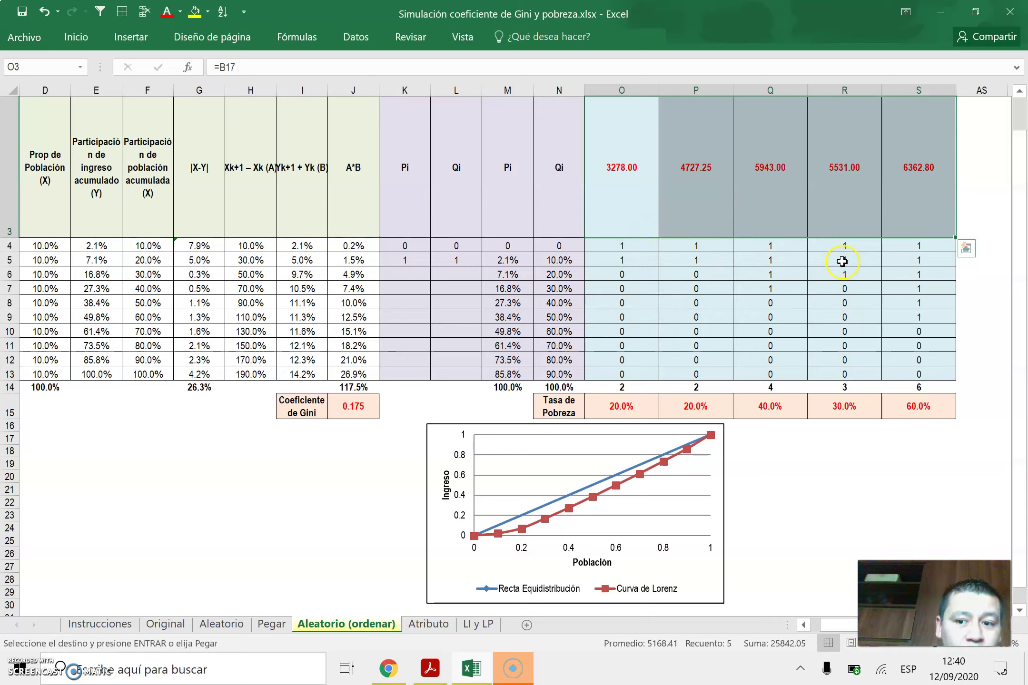
{"action": "left_click", "coordinate": [623, 390]}
{"action": "key", "text": "shift+Right"}
{"action": "key", "text": "shift+Right"}
{"action": "key", "text": "shift+Right"}
{"action": "key", "text": "shift+Right"}
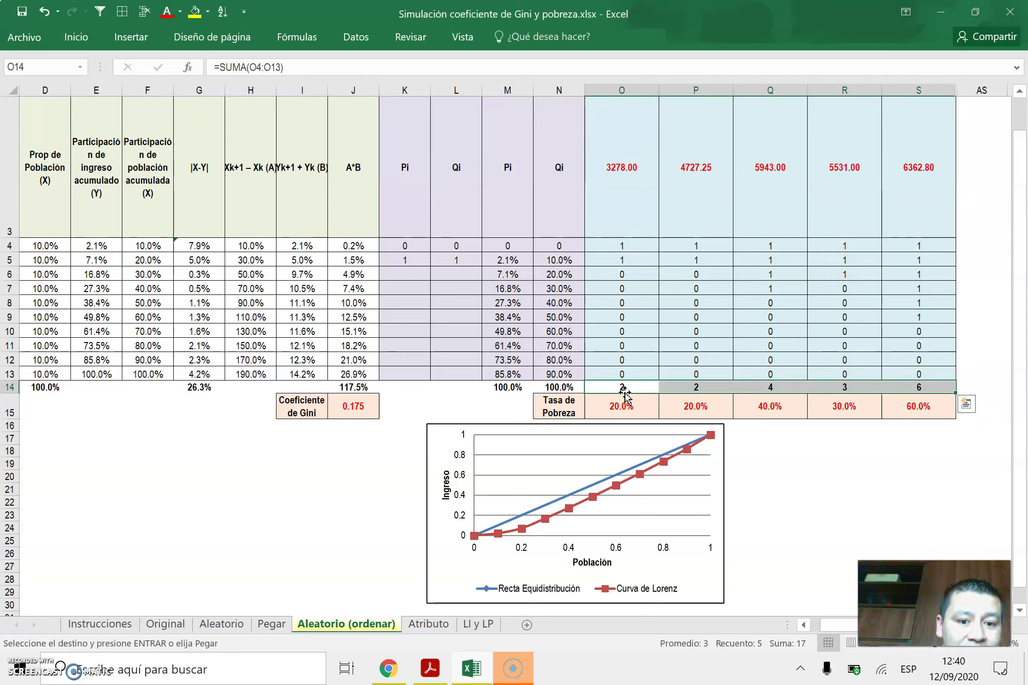
Step: Highlight the poverty rates in O15:S15 and inspect the Gini coefficient in J15 beside the Lorenz curve chart
{"action": "left_click", "coordinate": [615, 410]}
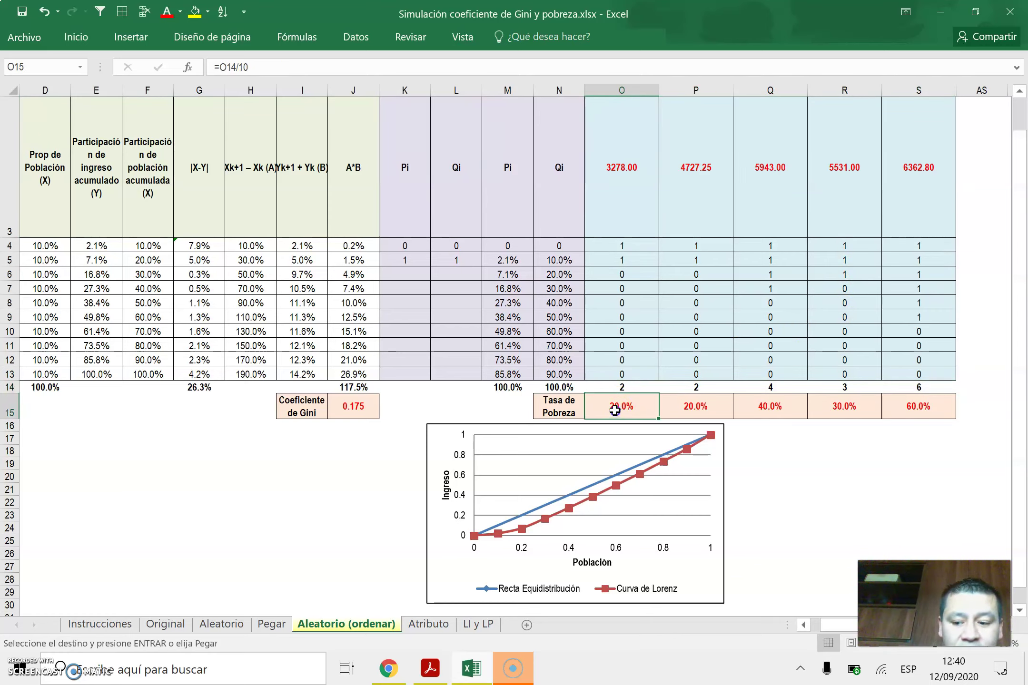
{"action": "key", "text": "shift+Right"}
{"action": "key", "text": "shift+Right"}
{"action": "key", "text": "shift+Right"}
{"action": "key", "text": "shift+Right"}
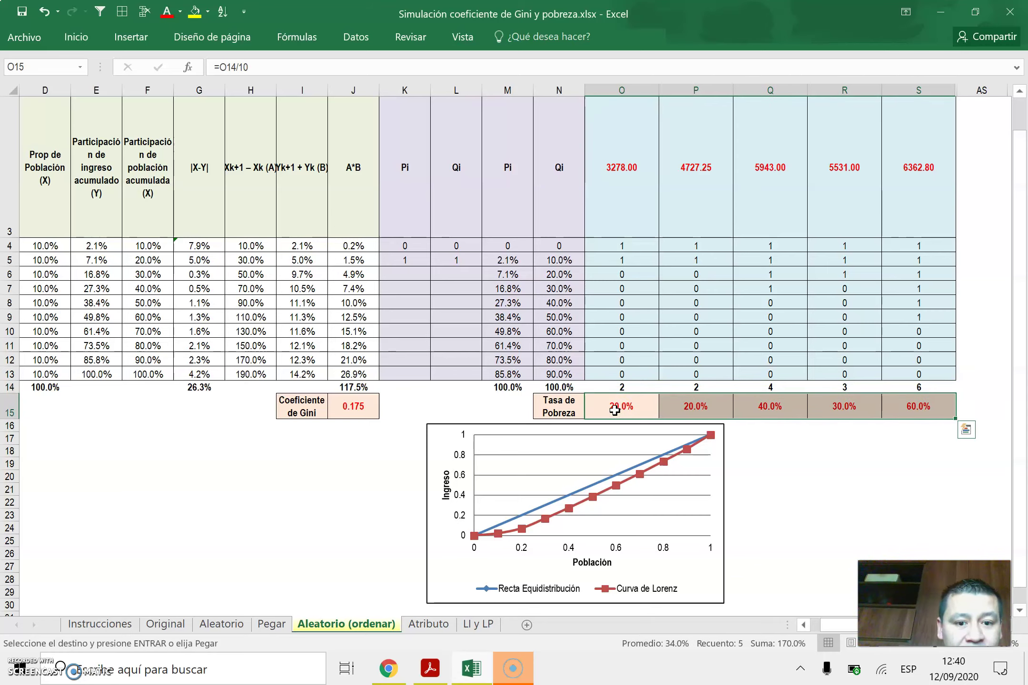
{"action": "left_click", "coordinate": [375, 409]}
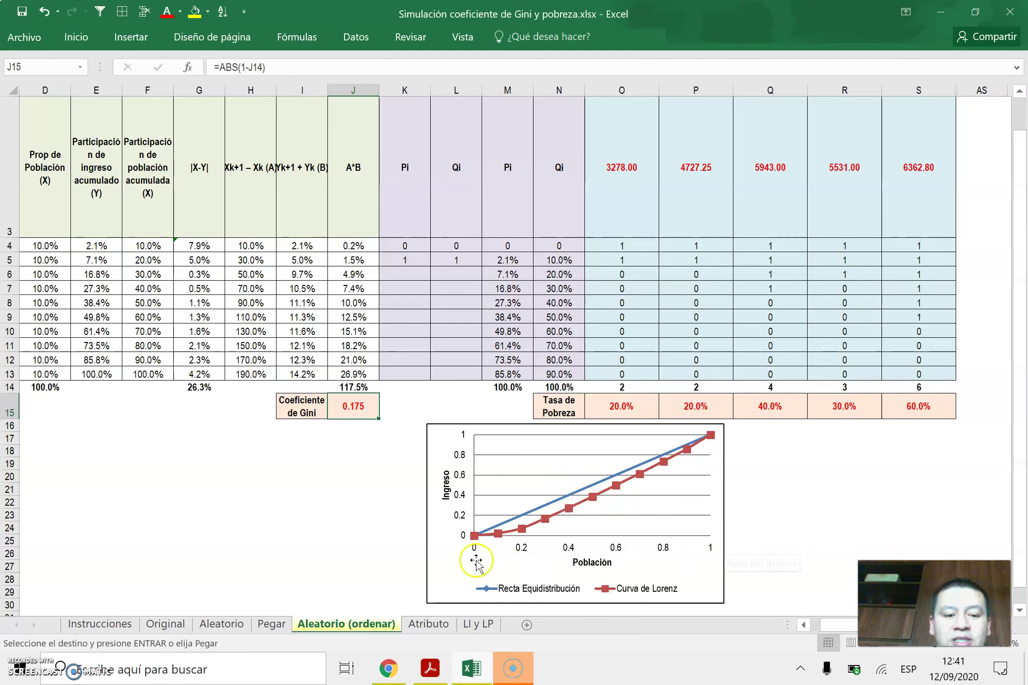
Step: Show page 11 of Video tutorial.pdf in Acrobat Reader, and open the mobbyt game linked on the course site's Evaluación page in Chrome
{"action": "key", "text": "alt+Tab"}
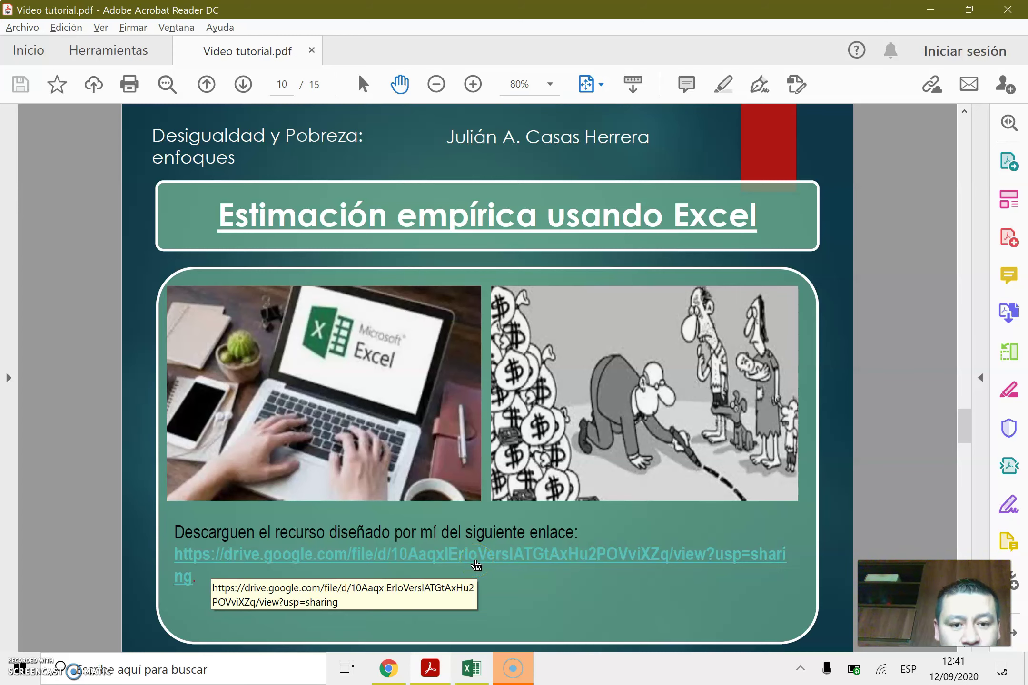
{"action": "key", "text": "Page_Down"}
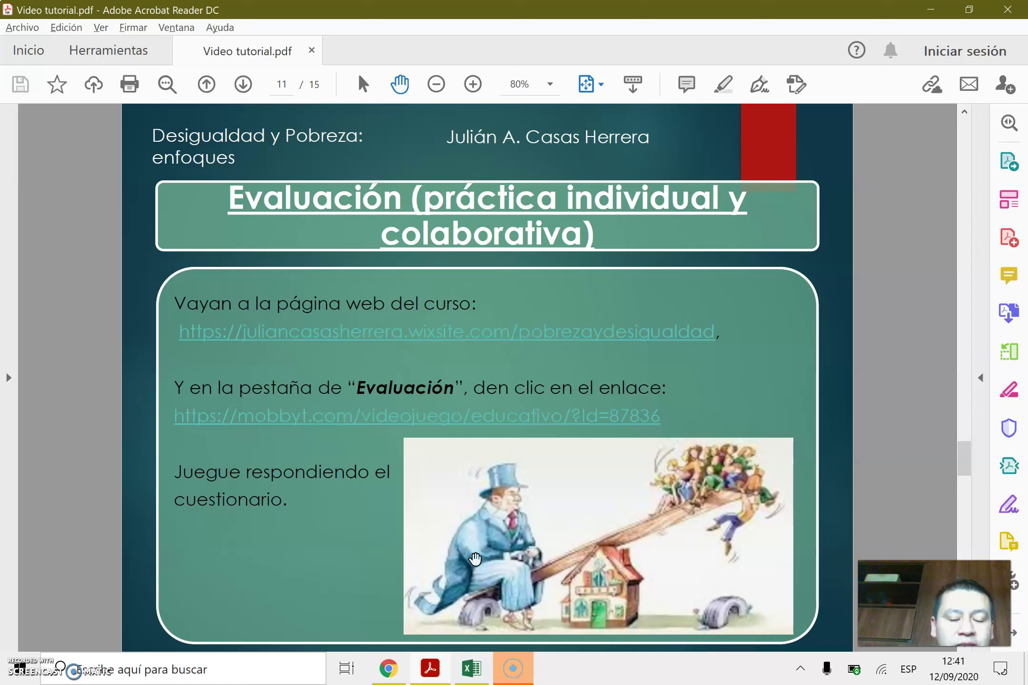
{"action": "key", "text": "alt+Tab"}
{"action": "key", "text": "alt+Tab"}
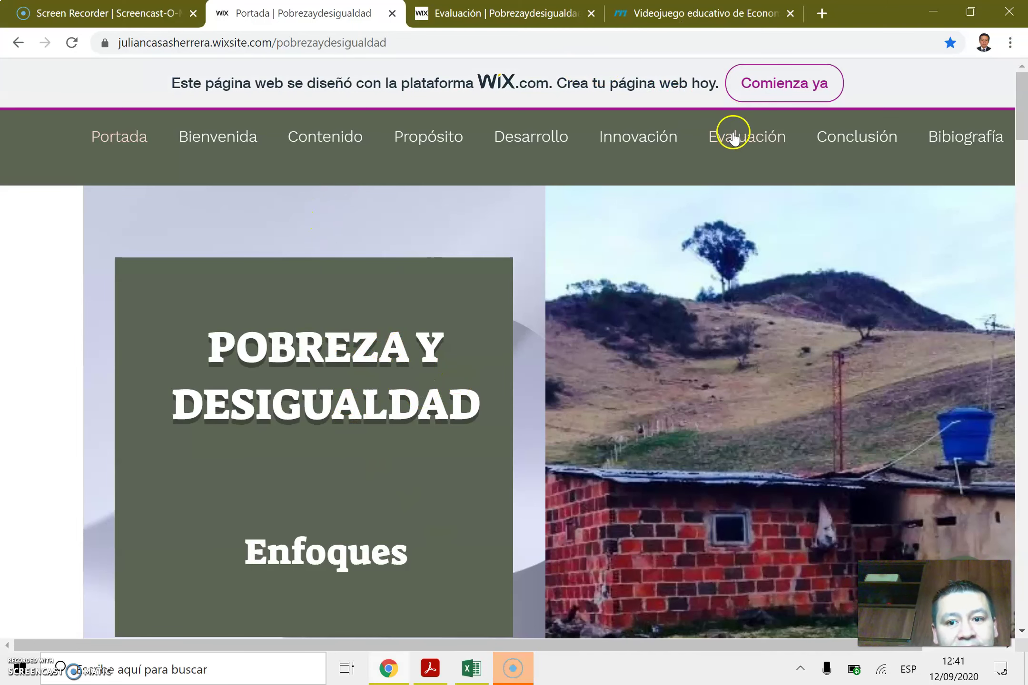
{"action": "left_click", "coordinate": [491, 19]}
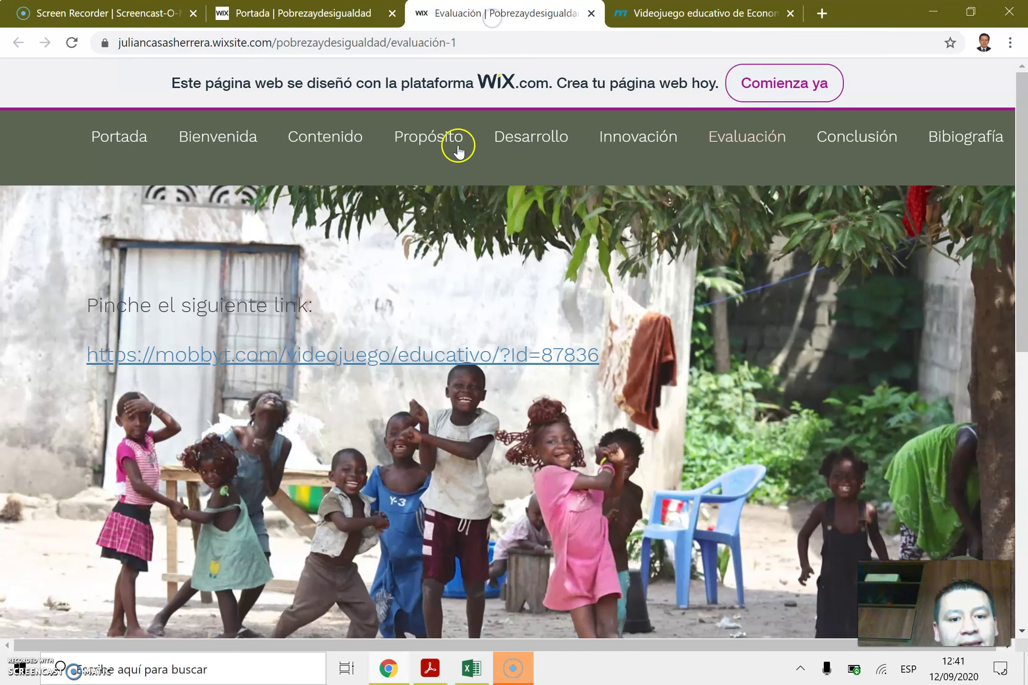
{"action": "left_click", "coordinate": [412, 357]}
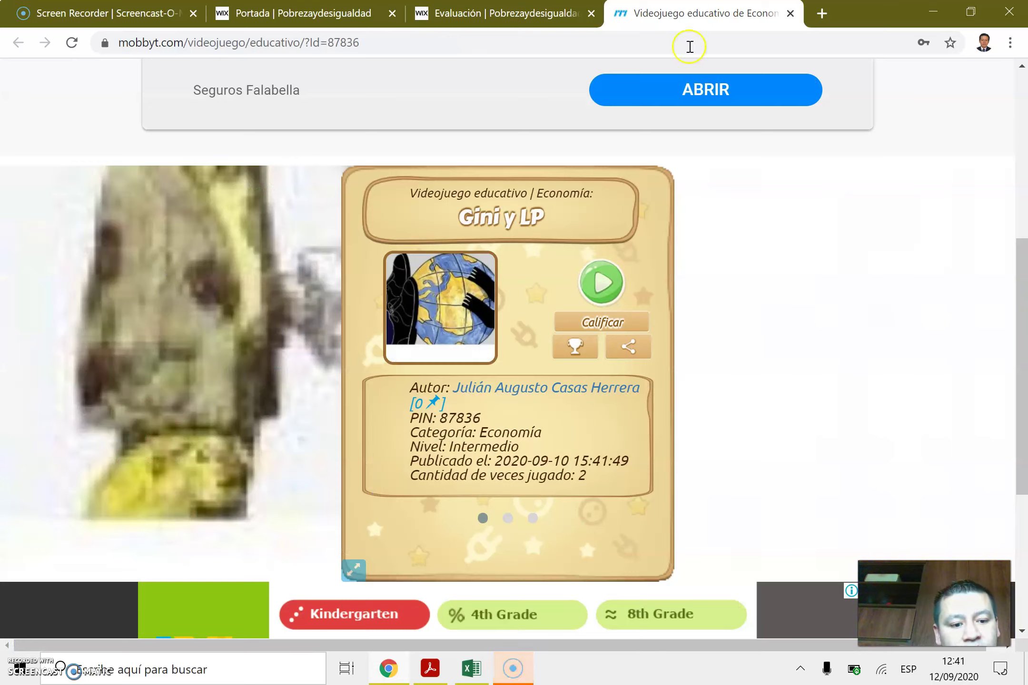
Step: Launch the Gini y LP educational game and enter Nivel 1
{"action": "left_click", "coordinate": [611, 294]}
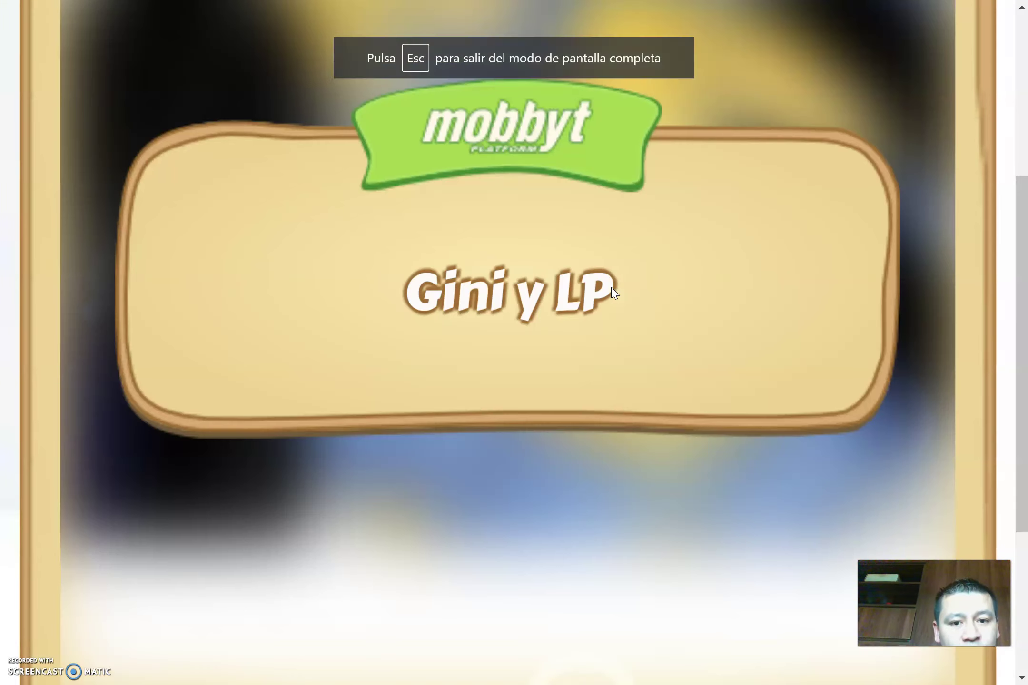
{"action": "scroll", "coordinate": [614, 293], "scroll_direction": "down", "scroll_amount": 3}
{"action": "scroll", "coordinate": [614, 292], "scroll_direction": "down", "scroll_amount": 3}
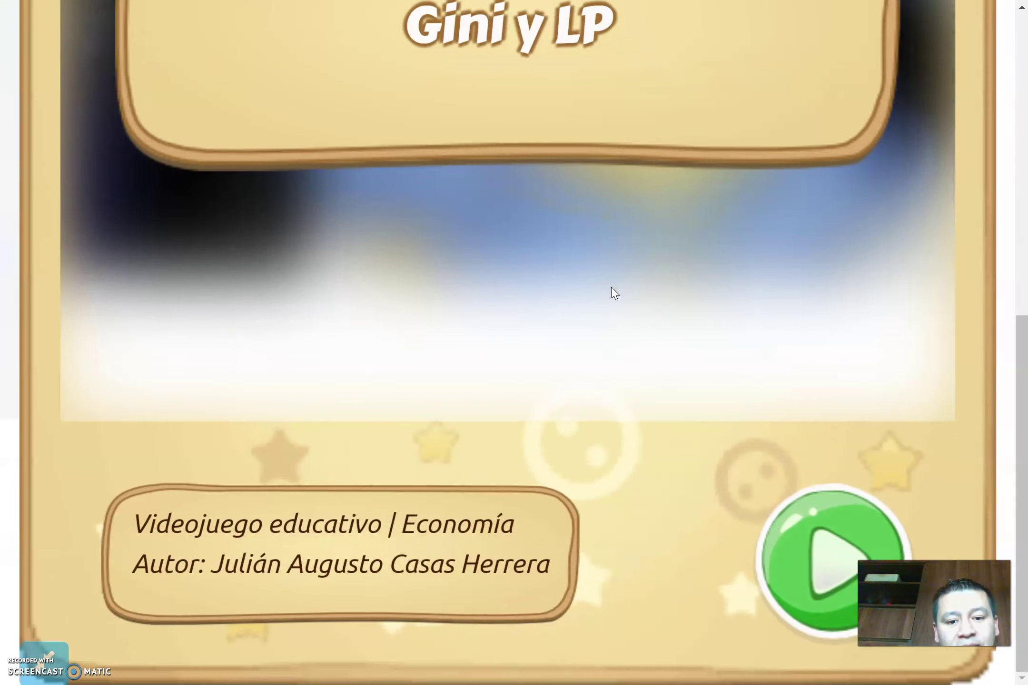
{"action": "left_click", "coordinate": [836, 563]}
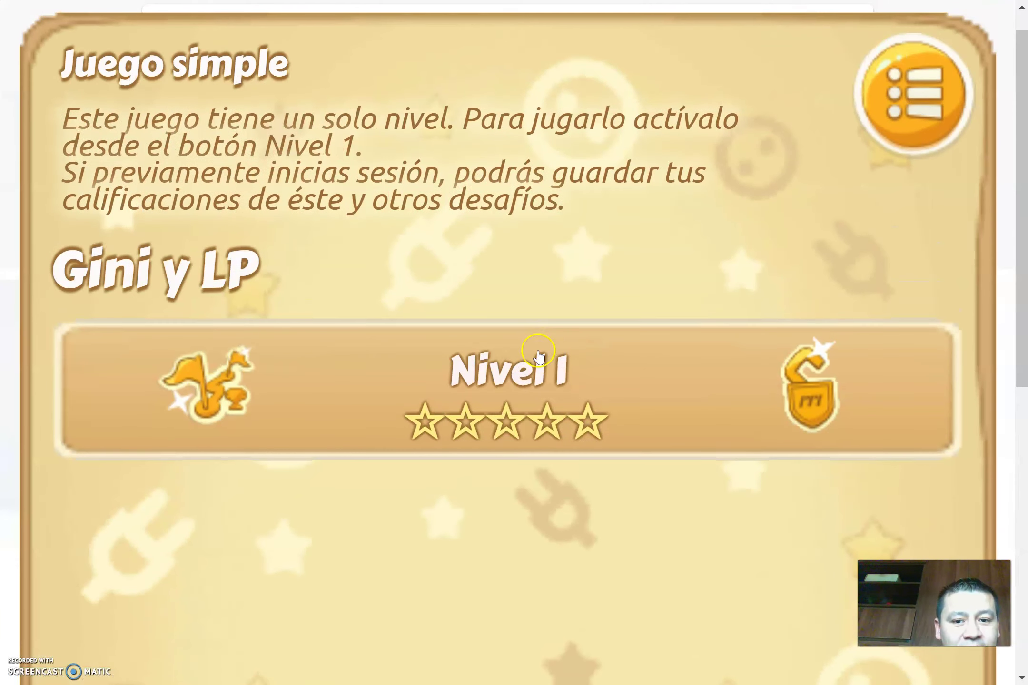
{"action": "left_click", "coordinate": [533, 357]}
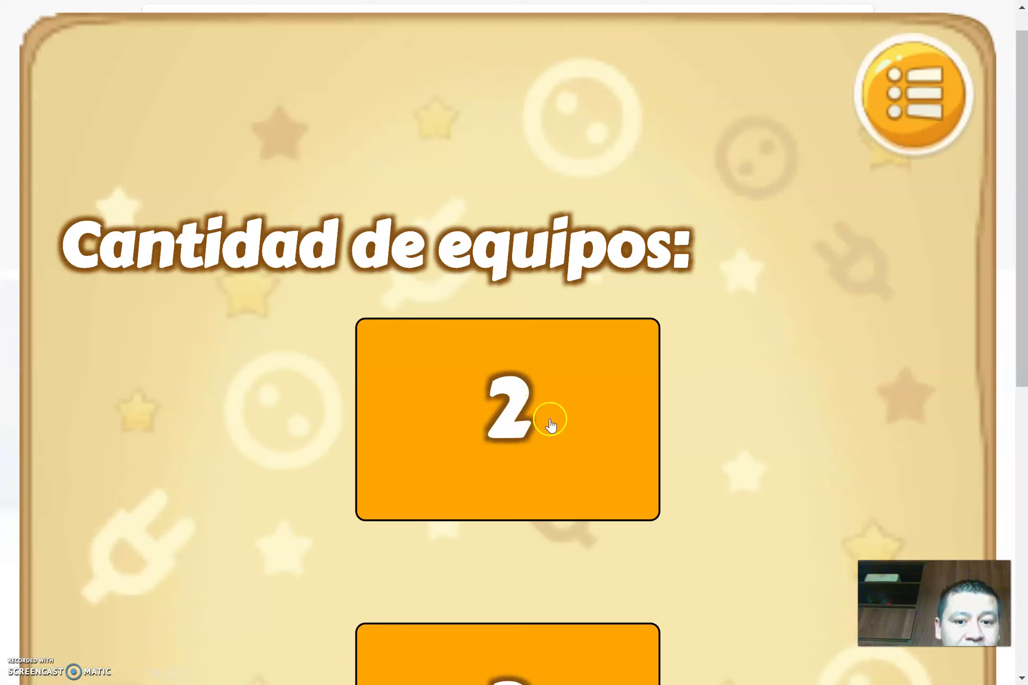
Step: Set up the match for 2 teams, keep the names Team 1 and Team 2, and start it
{"action": "left_click", "coordinate": [498, 415]}
{"action": "scroll", "coordinate": [557, 423], "scroll_direction": "down", "scroll_amount": 6}
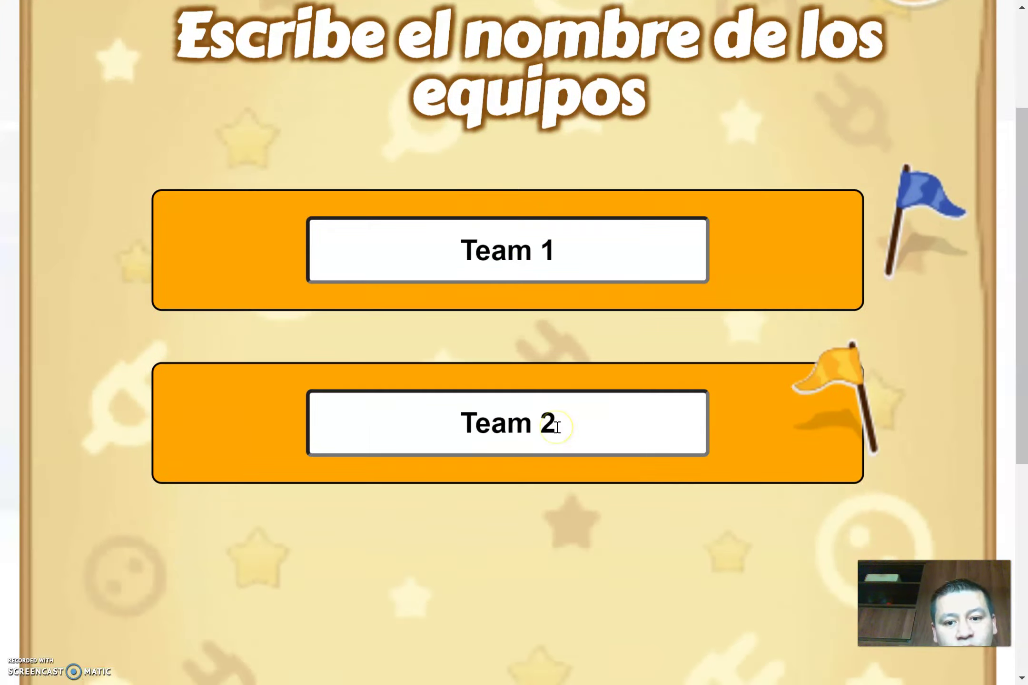
{"action": "scroll", "coordinate": [559, 433], "scroll_direction": "down", "scroll_amount": 3}
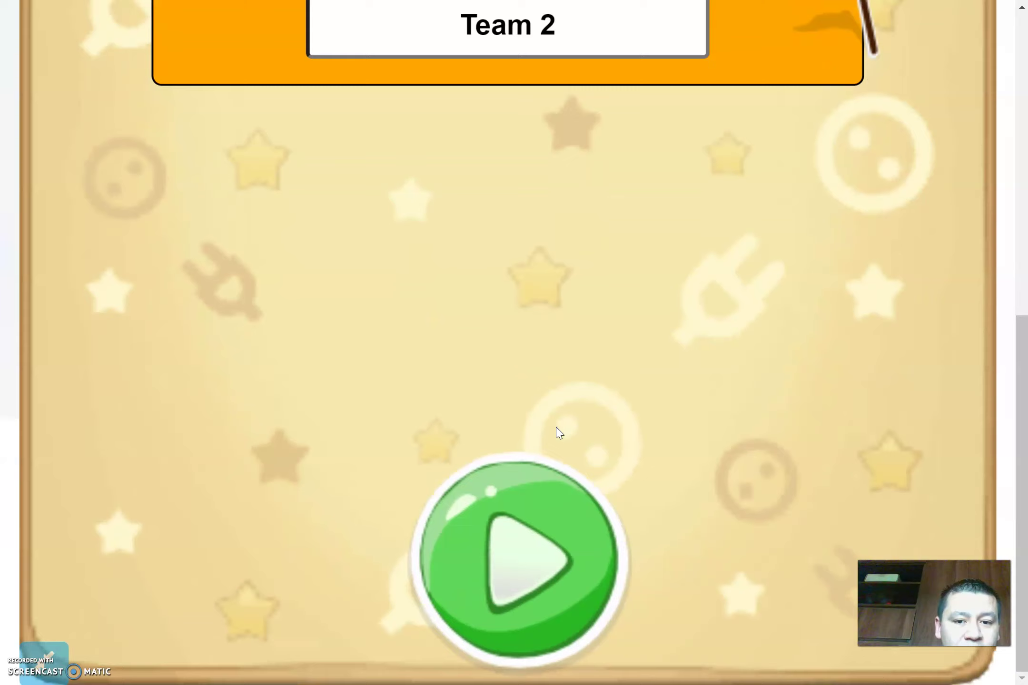
{"action": "left_click", "coordinate": [517, 563]}
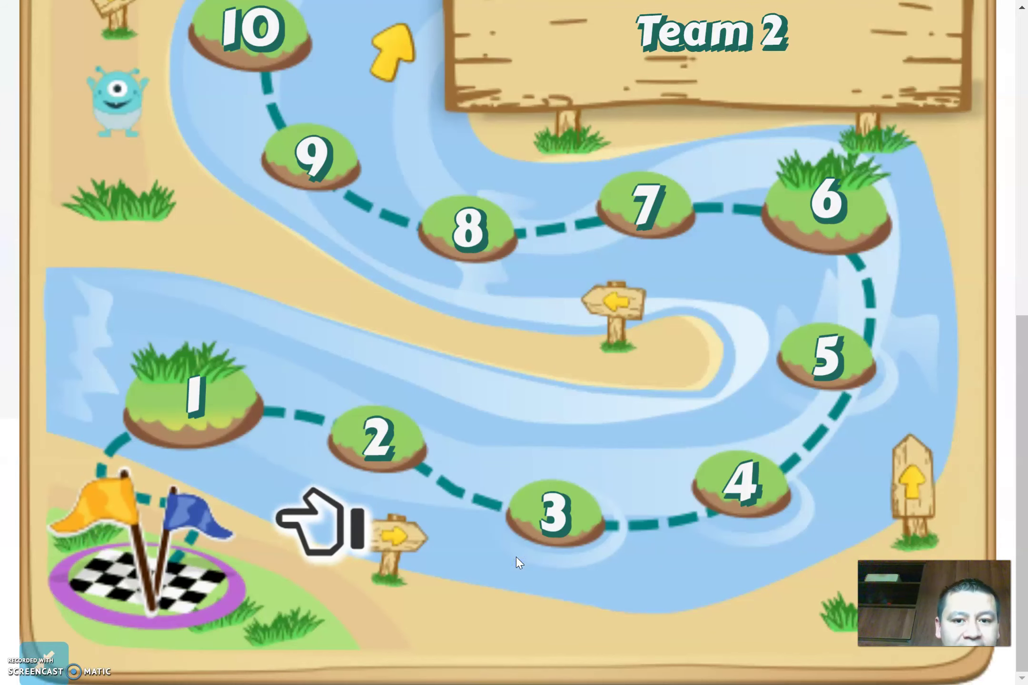
Step: Take Team 2's turn by answering the question with "LI y CO", and return to the tutorial PDF in Acrobat Reader
{"action": "left_click", "coordinate": [183, 532]}
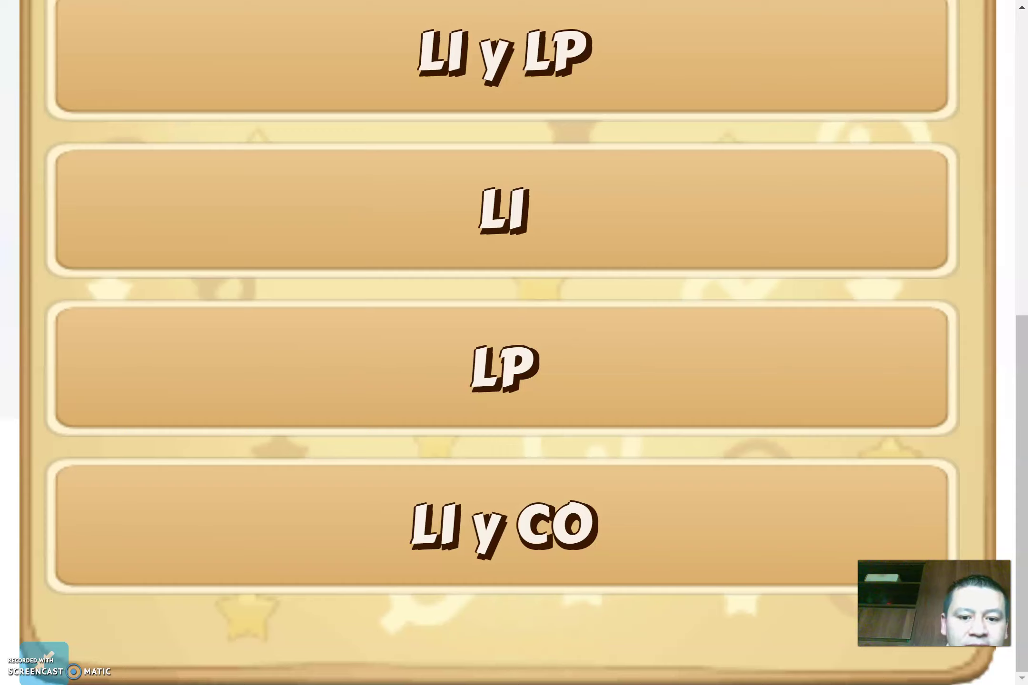
{"action": "left_click", "coordinate": [503, 526]}
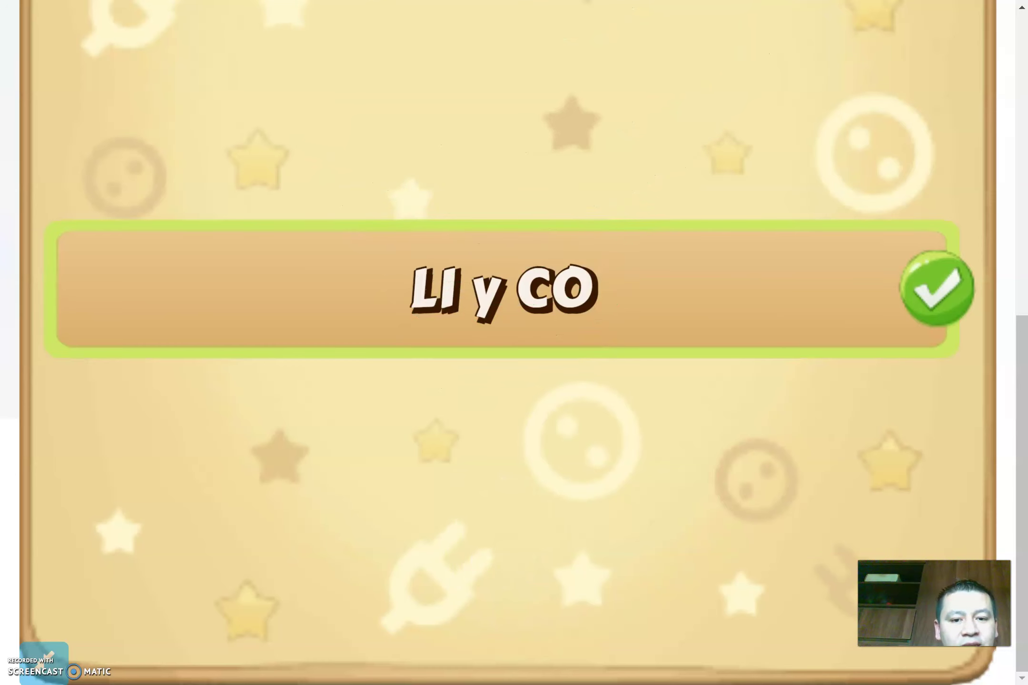
{"action": "scroll", "coordinate": [514, 343], "scroll_direction": "up", "scroll_amount": 5}
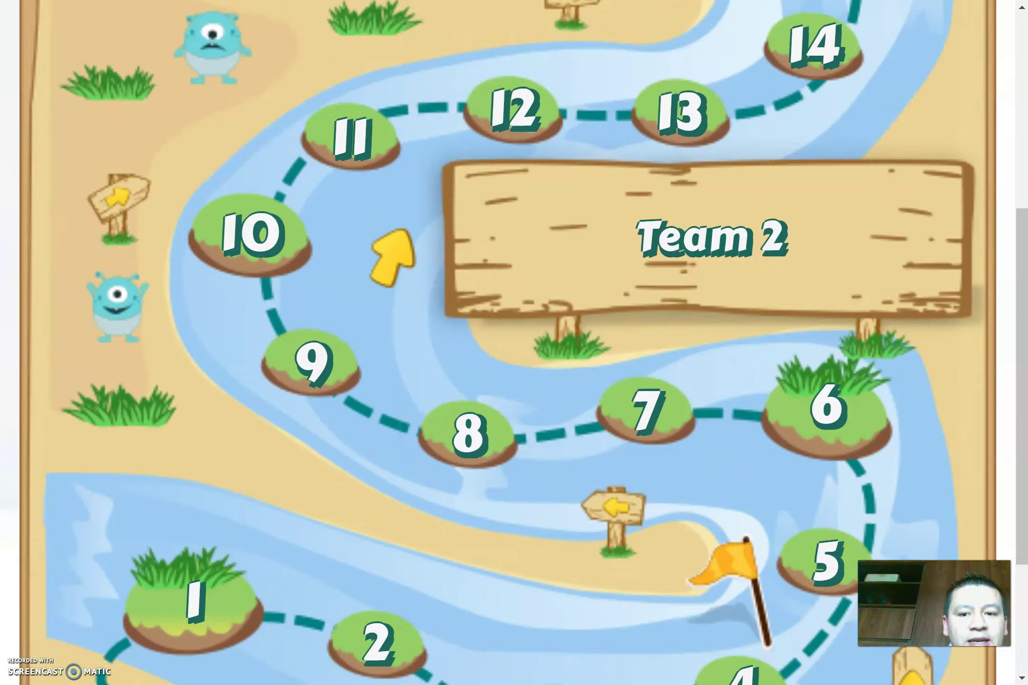
{"action": "scroll", "coordinate": [513, 343], "scroll_direction": "up", "scroll_amount": 4}
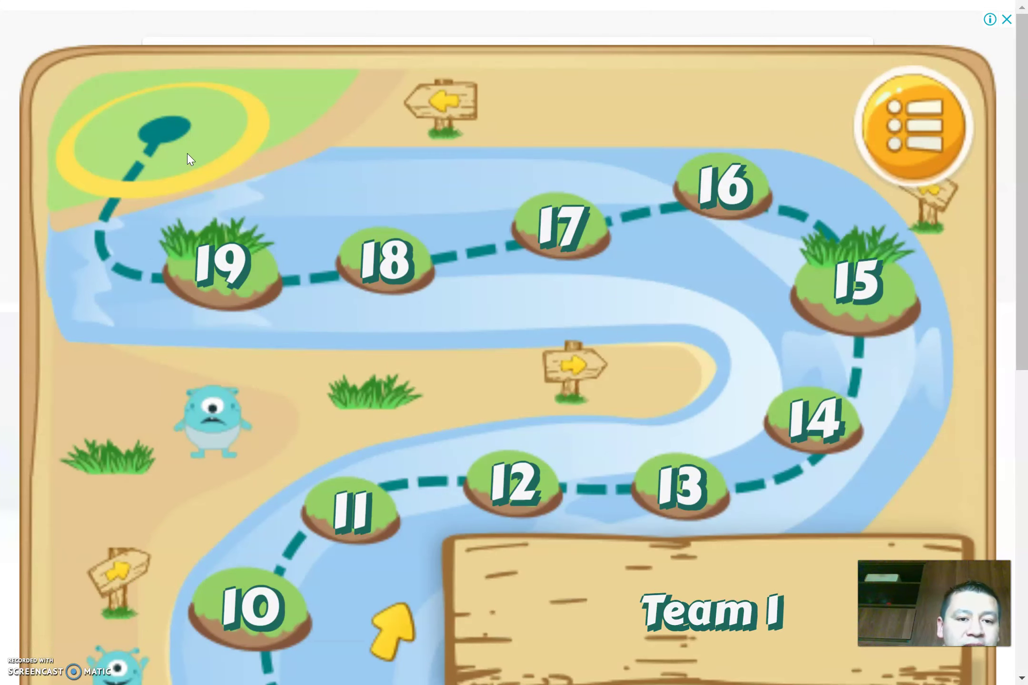
{"action": "key", "text": "alt+Tab"}
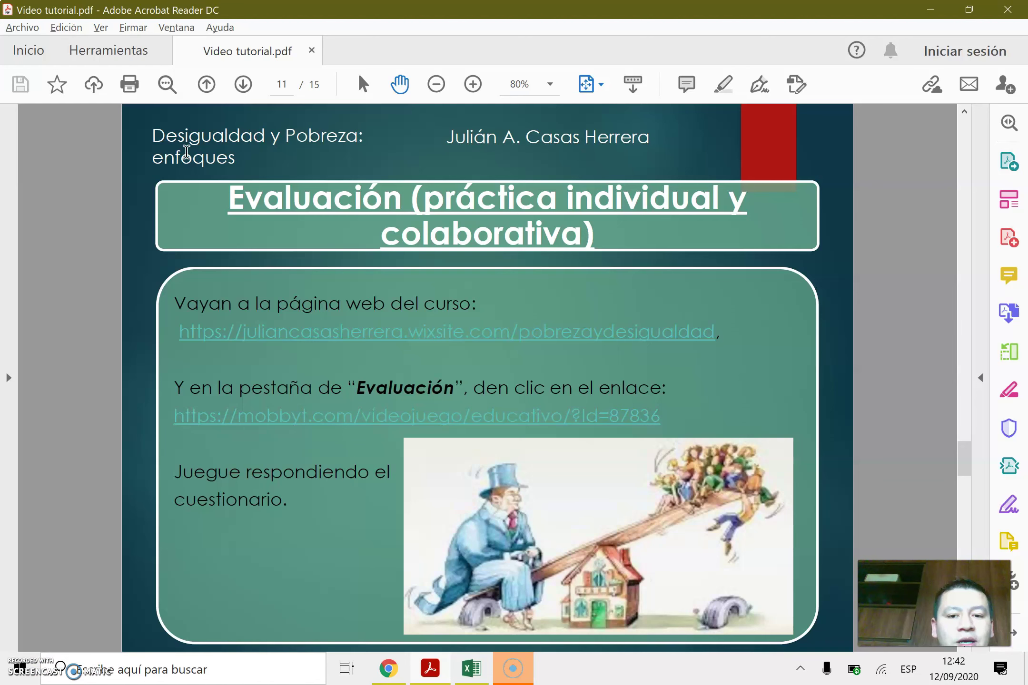